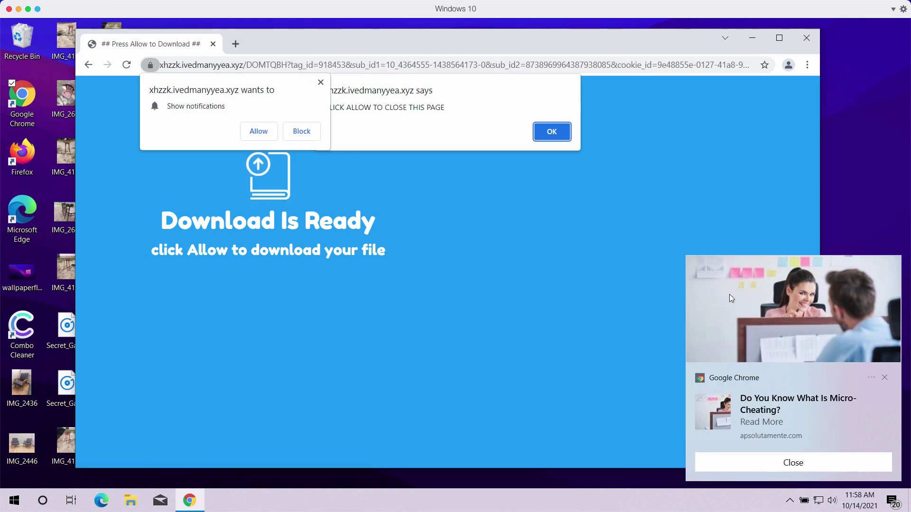
Dismiss the Chrome notification popups and allow the spam download page to show notifications
left_click(808, 461)
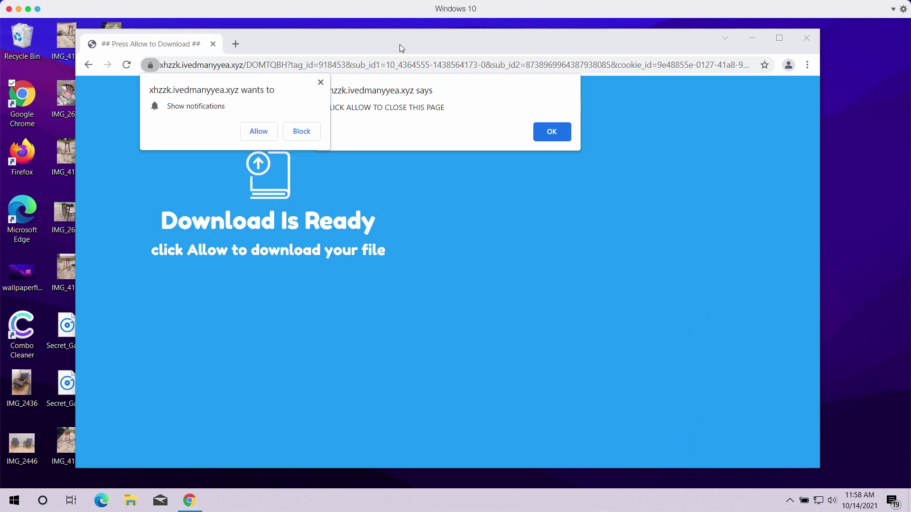
left_click_drag(399, 44, 395, 45)
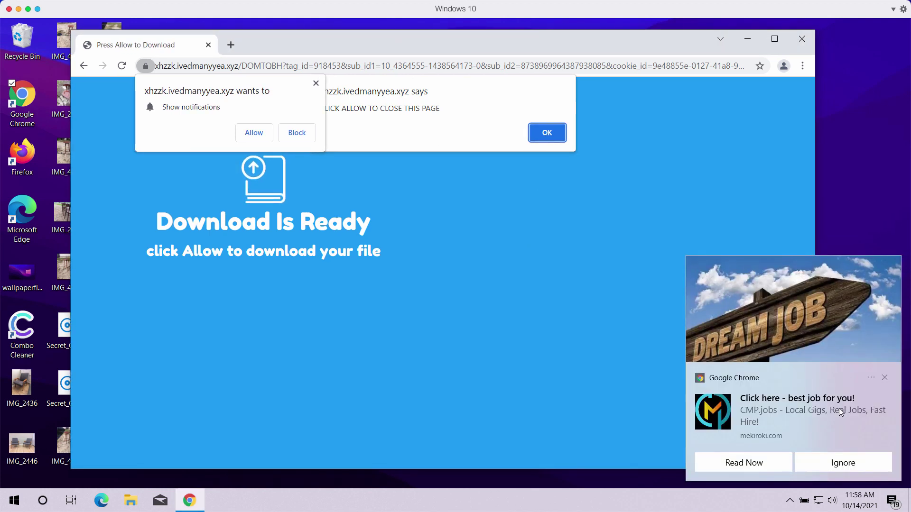
left_click(839, 408)
left_click(204, 45)
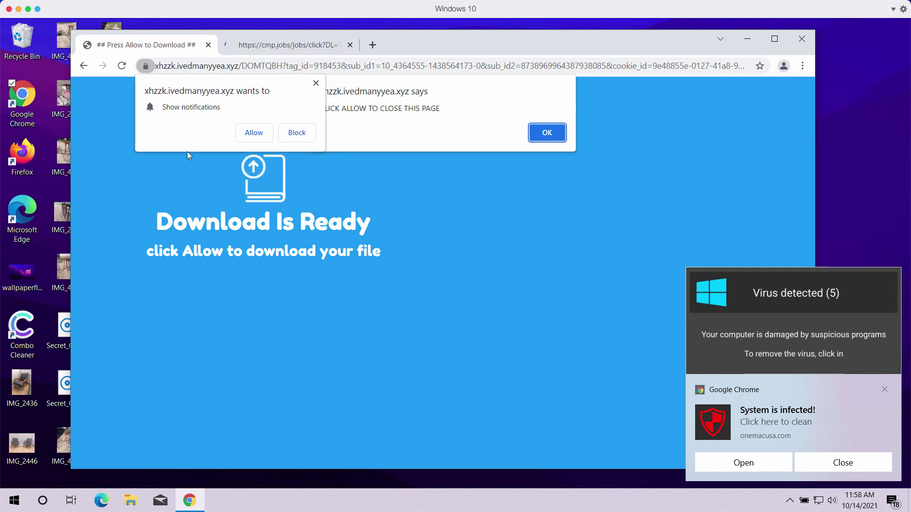
left_click(254, 136)
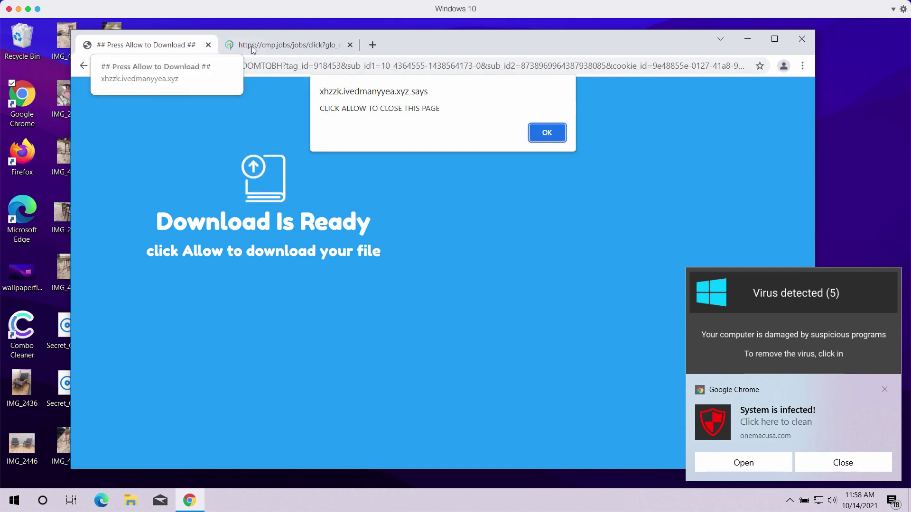
Close the extra cmp.jobs tab and open a new browser tab
left_click(350, 44)
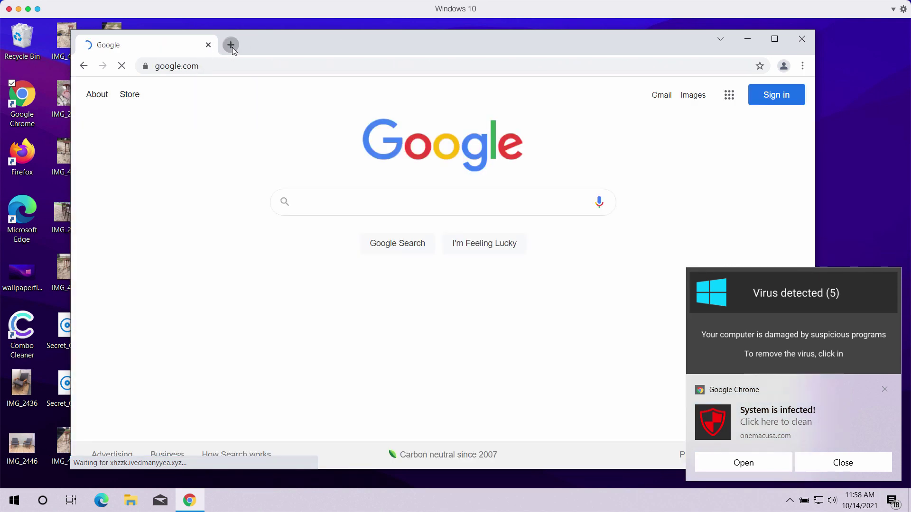
left_click(231, 45)
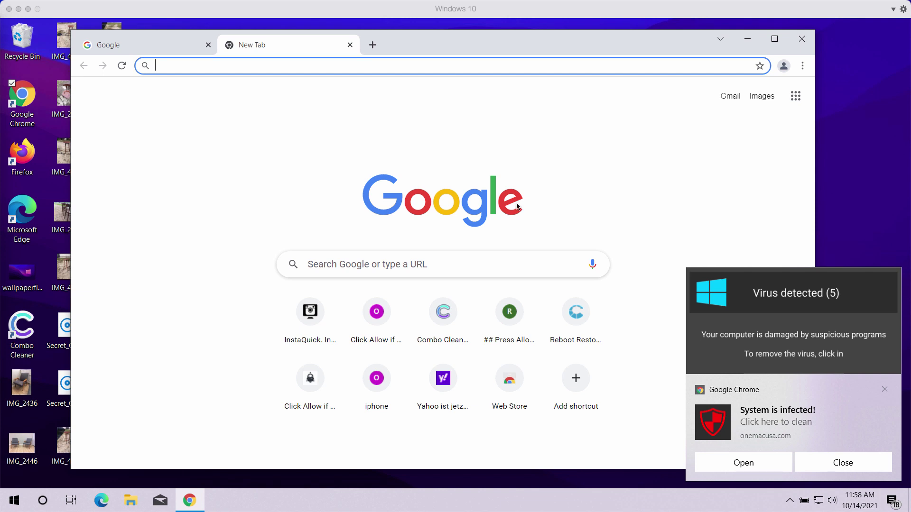
left_click(493, 146)
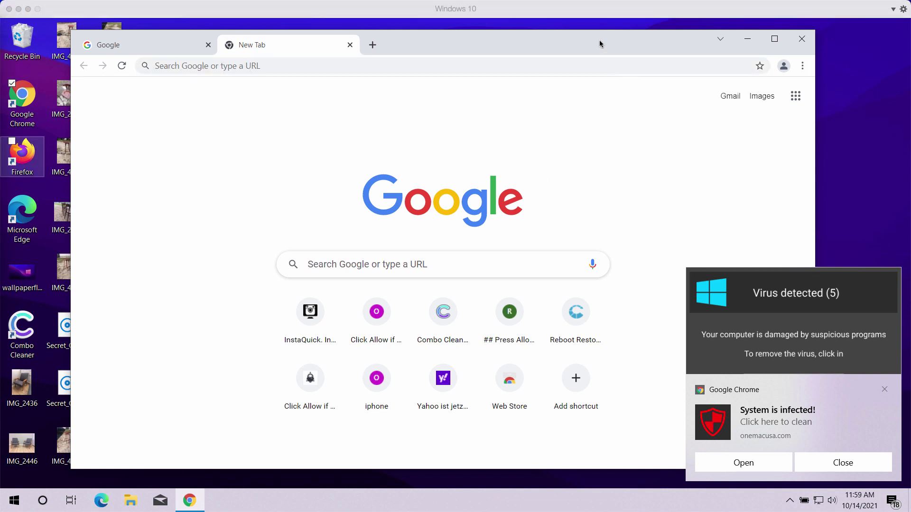
Move the Chrome window left and narrow it so it sits beside the notifications
left_click_drag(599, 40, 546, 38)
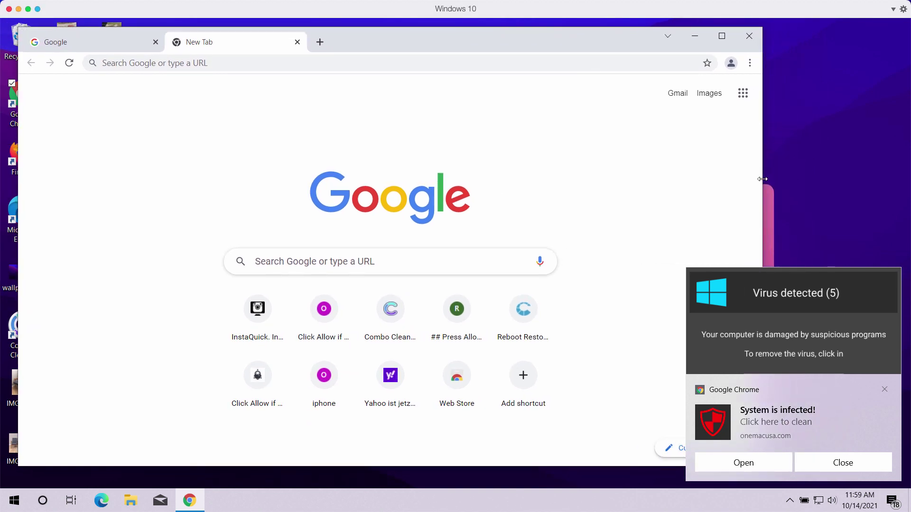
left_click_drag(762, 179, 636, 158)
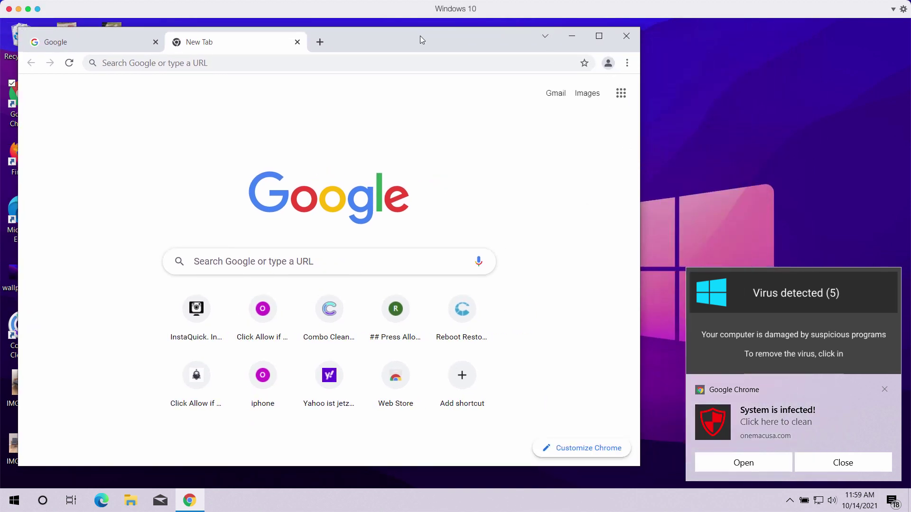
left_click_drag(403, 37, 391, 37)
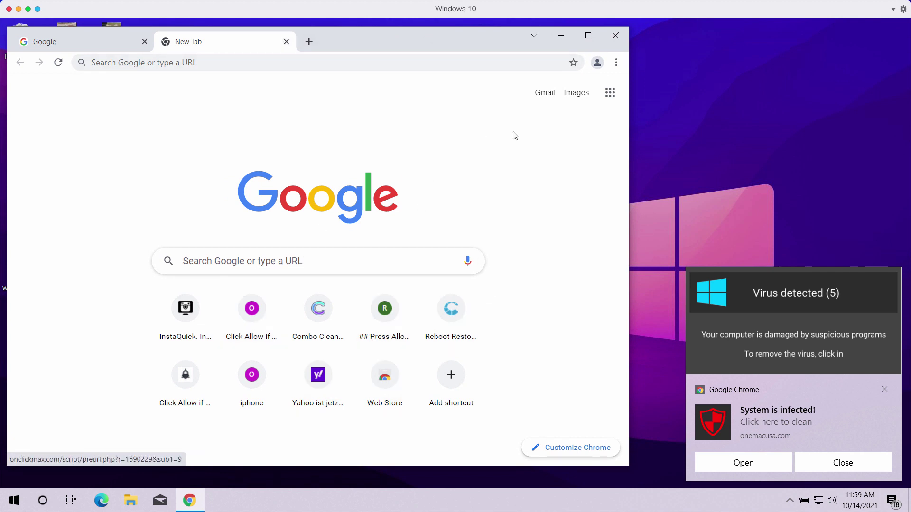
Go to Settings > Privacy and security > Site Settings > Notifications and scroll to 'Allowed to send notifications'
left_click(615, 63)
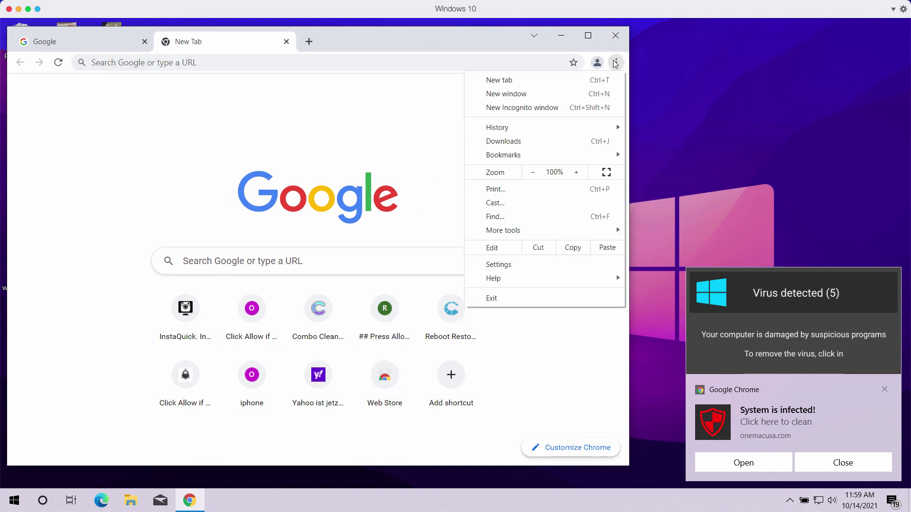
left_click(512, 268)
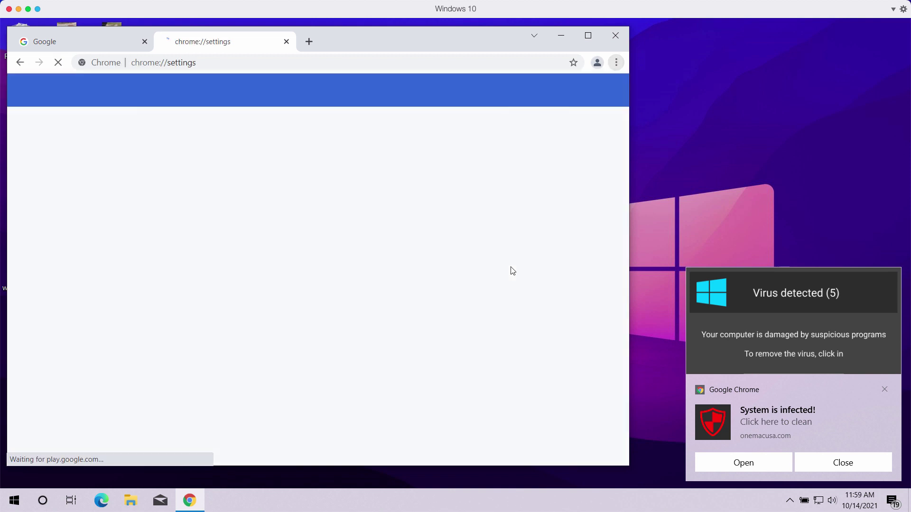
left_click(96, 181)
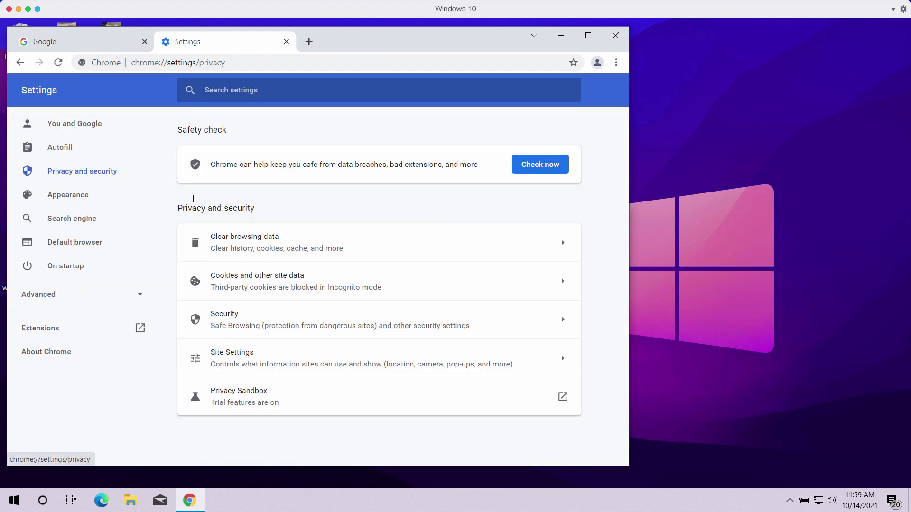
left_click(243, 359)
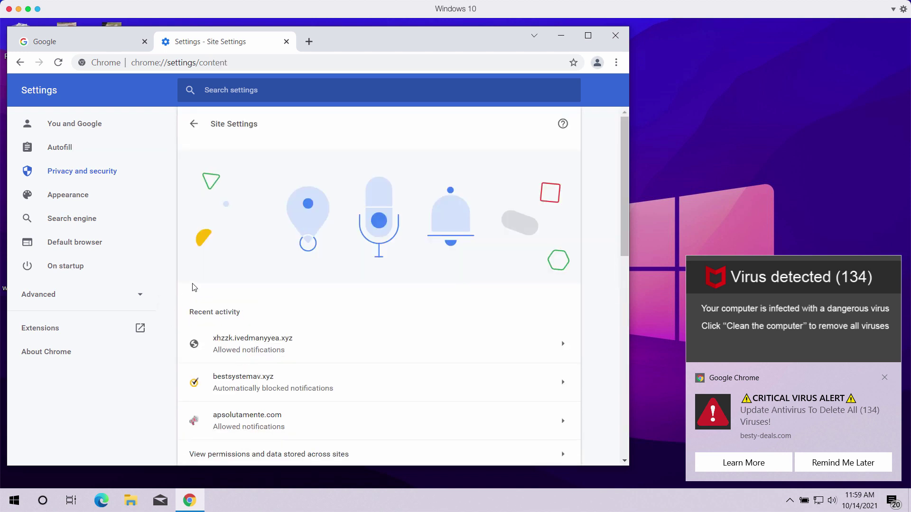
left_click_drag(625, 226, 607, 331)
left_click(242, 380)
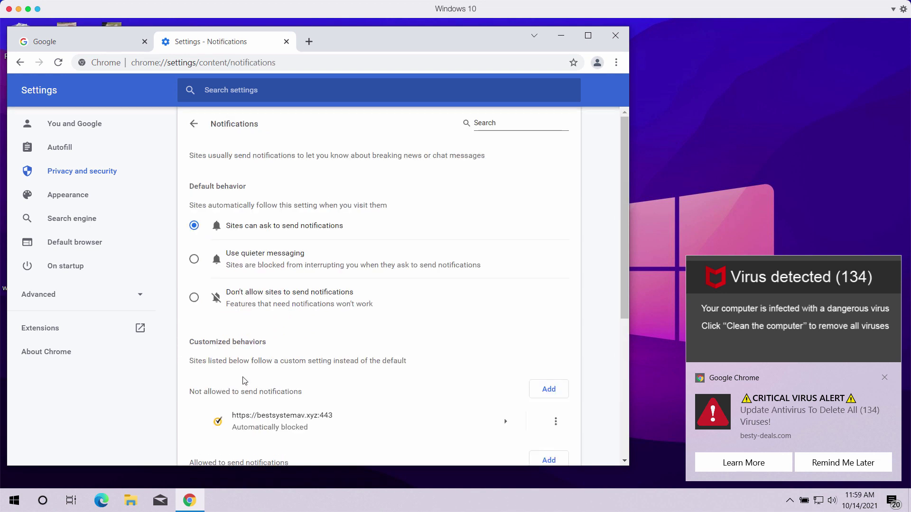
left_click_drag(623, 304, 619, 429)
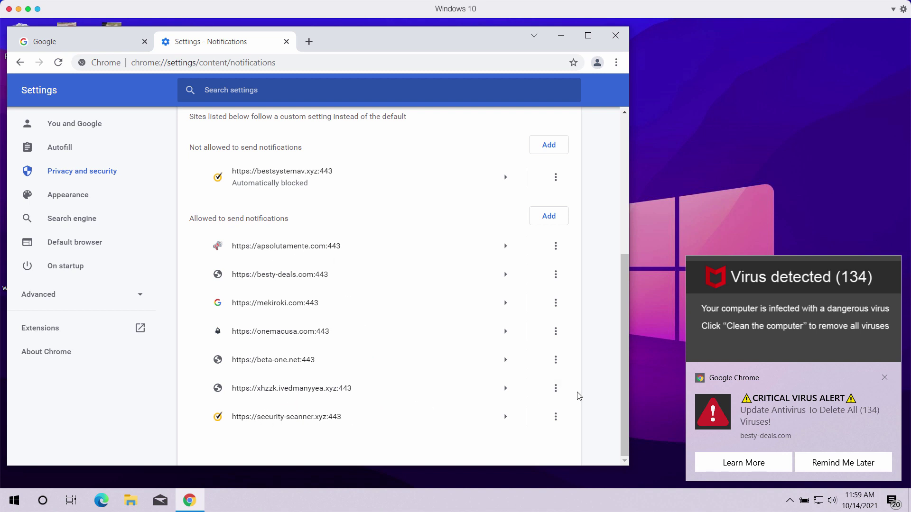
Remove xhzzk.ivedmanyyea.xyz from the sites allowed to send notifications
left_click(556, 389)
left_click(540, 429)
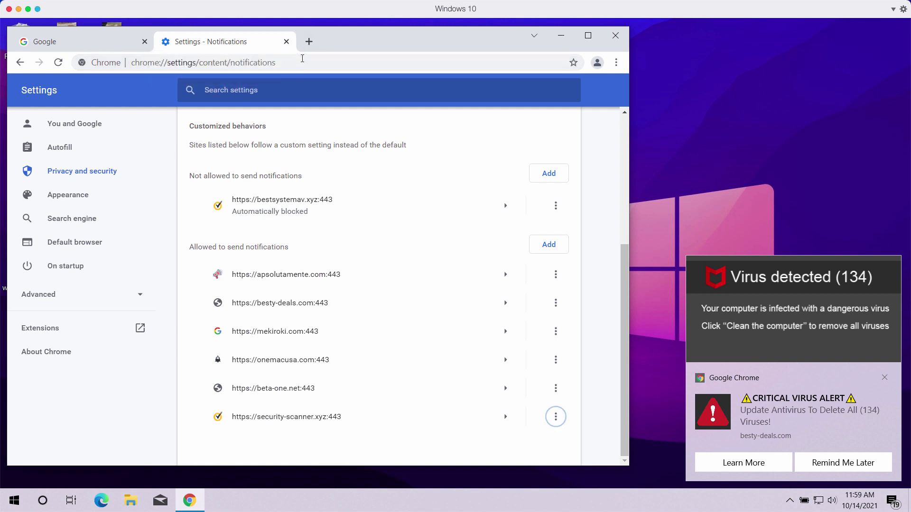
left_click(282, 62)
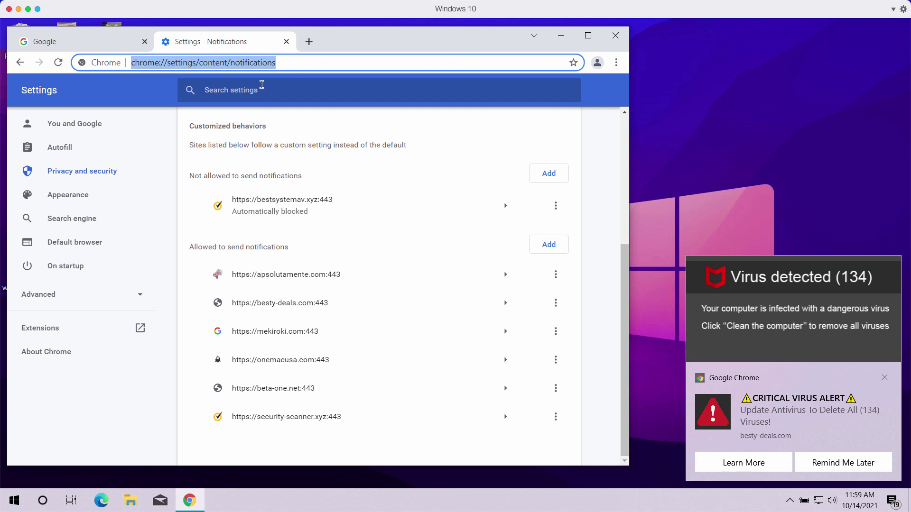
Load combocleaner.com, shift the window right, and close the Google tab
type("combocleaner.com")
key("Return")
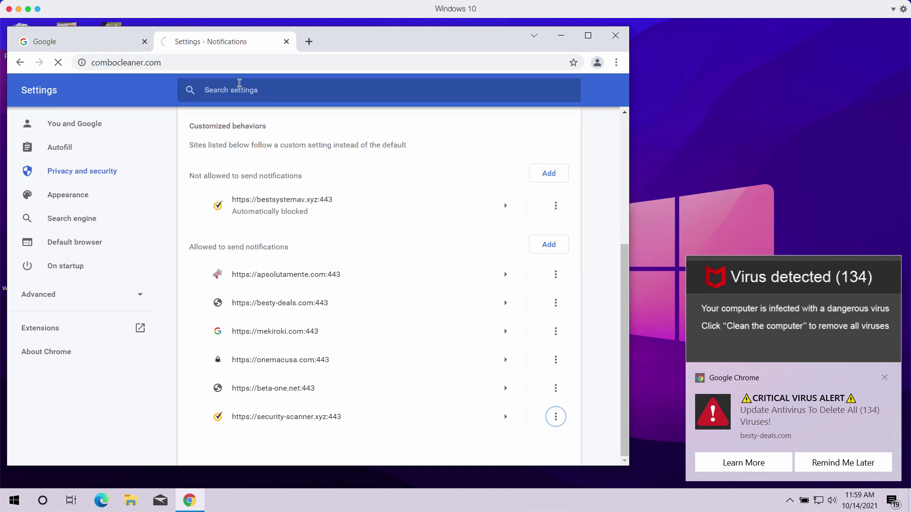
left_click_drag(346, 38, 360, 39)
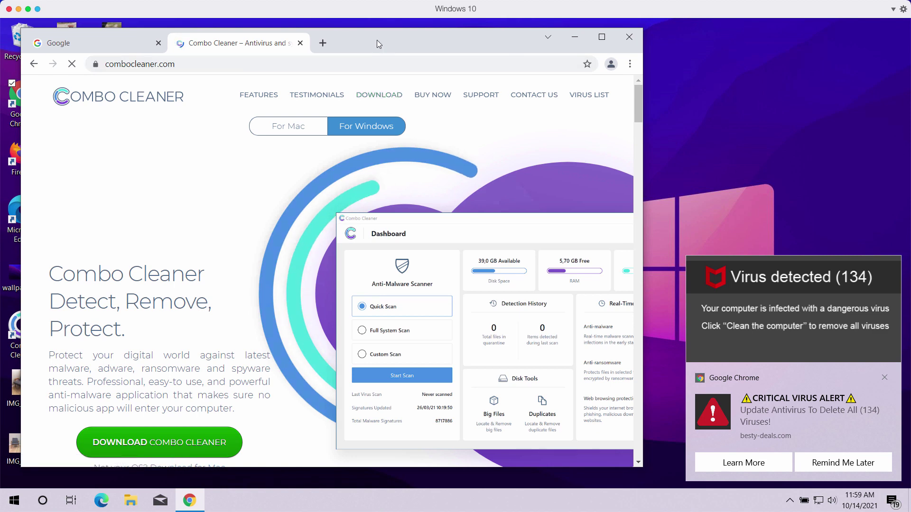
left_click_drag(379, 40, 400, 42)
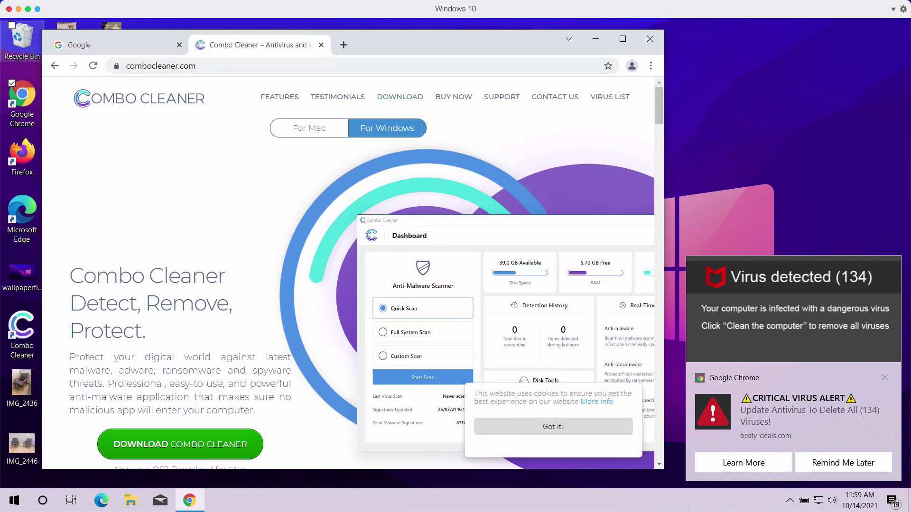
left_click_drag(528, 46, 577, 41)
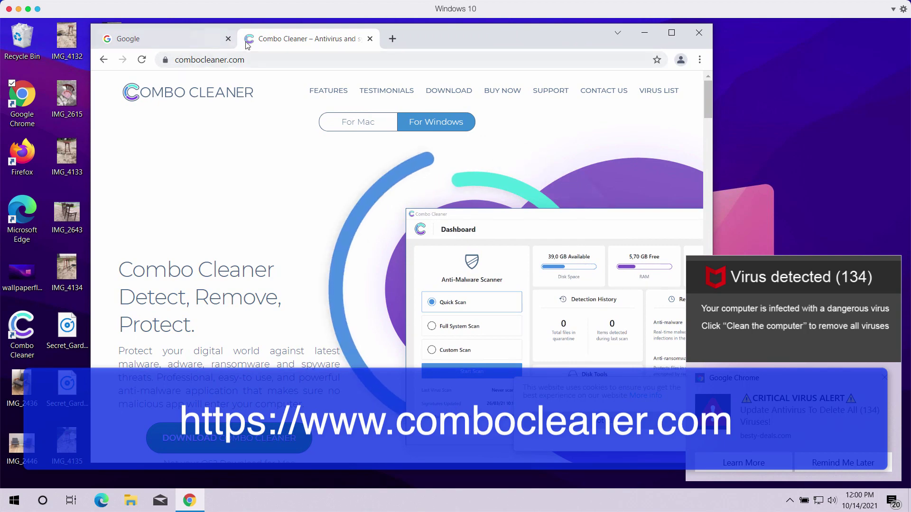
left_click(229, 39)
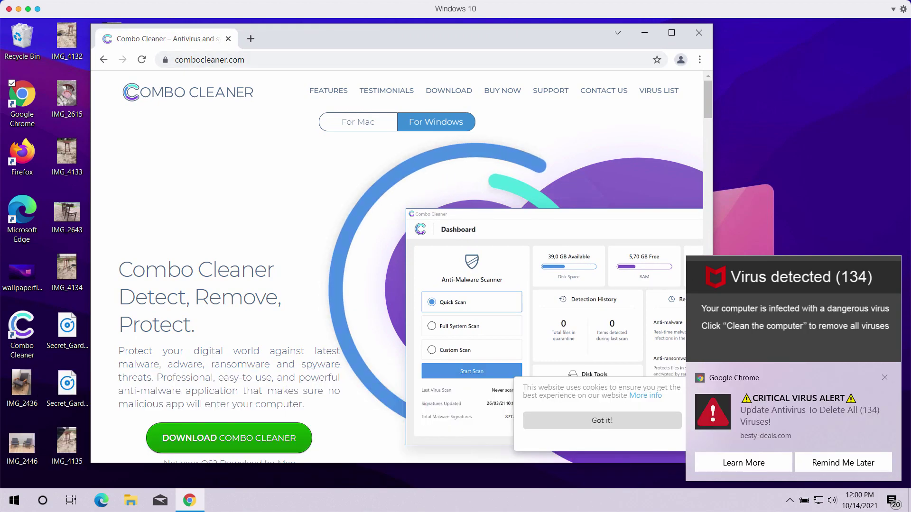
left_click_drag(281, 43, 296, 44)
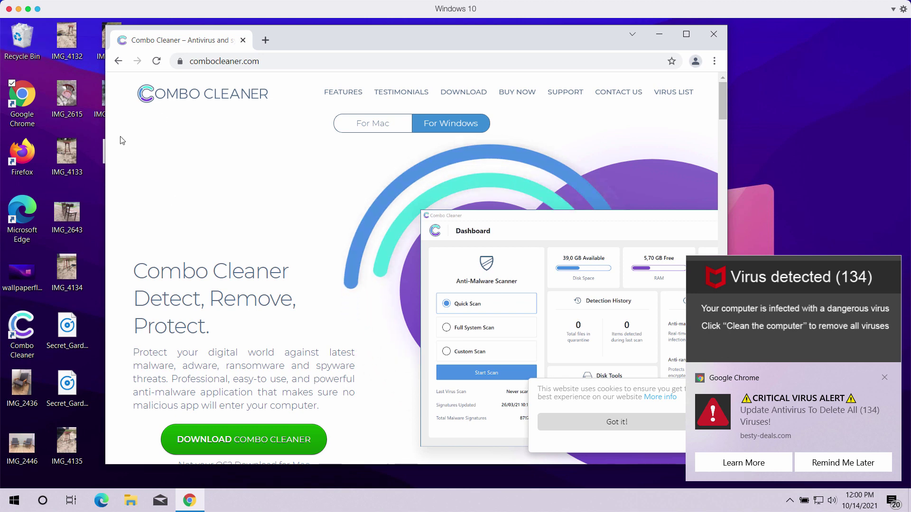
Close the Chrome browser window
left_click(24, 328)
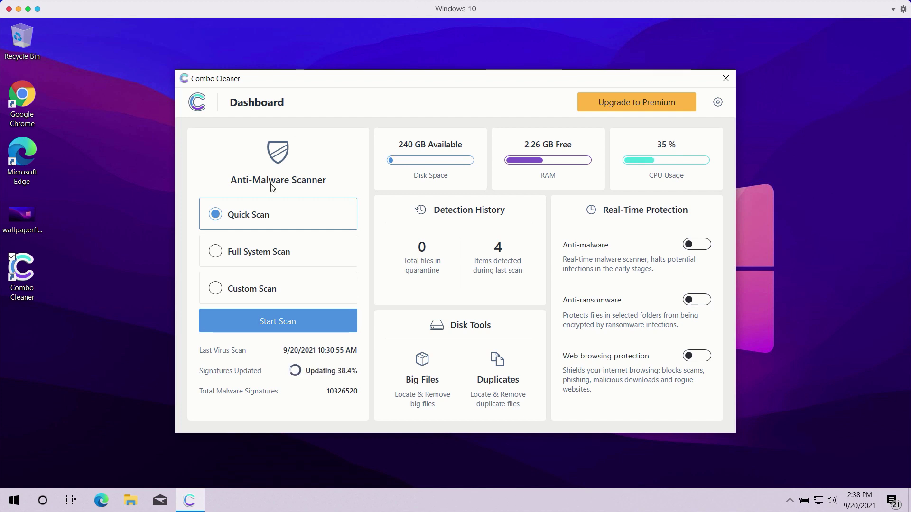
Start a Quick Scan from the Combo Cleaner Dashboard
left_click(274, 325)
left_click(281, 321)
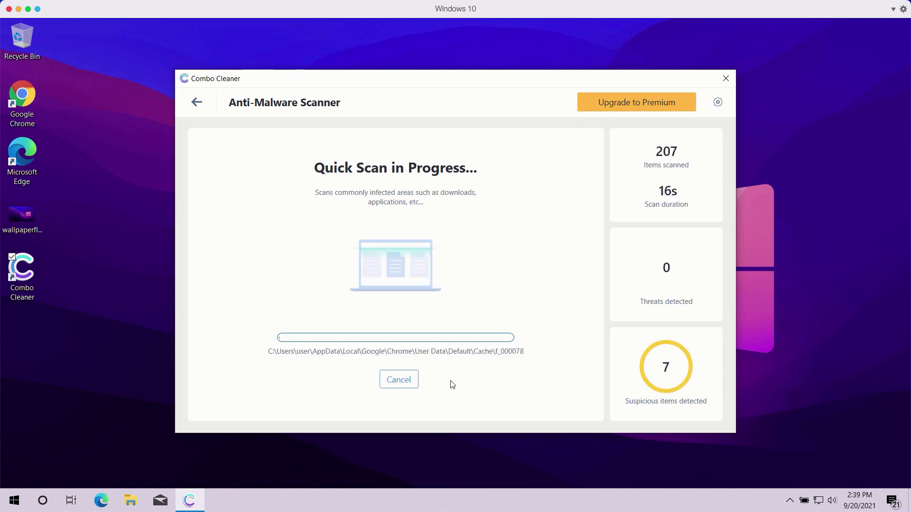
View Combo Cleaner's Anti-Ransomware settings, then return to the General settings
left_click(718, 103)
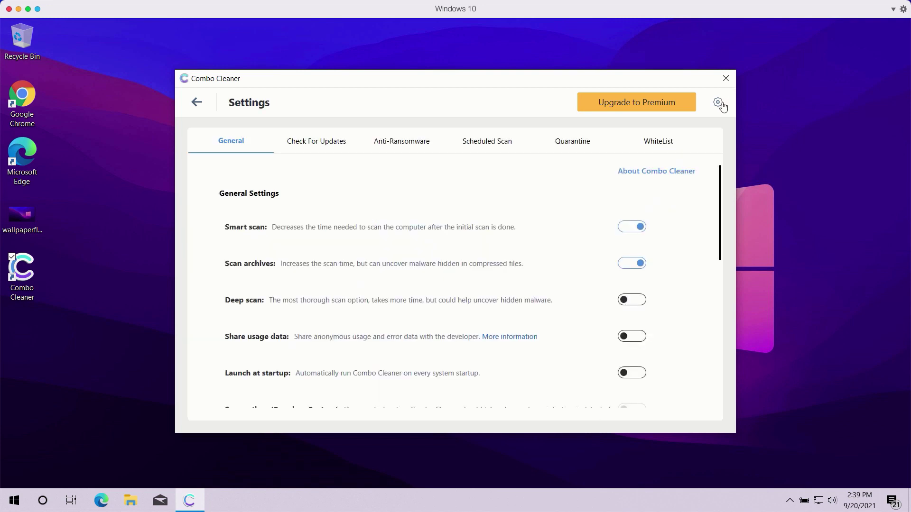
left_click(396, 145)
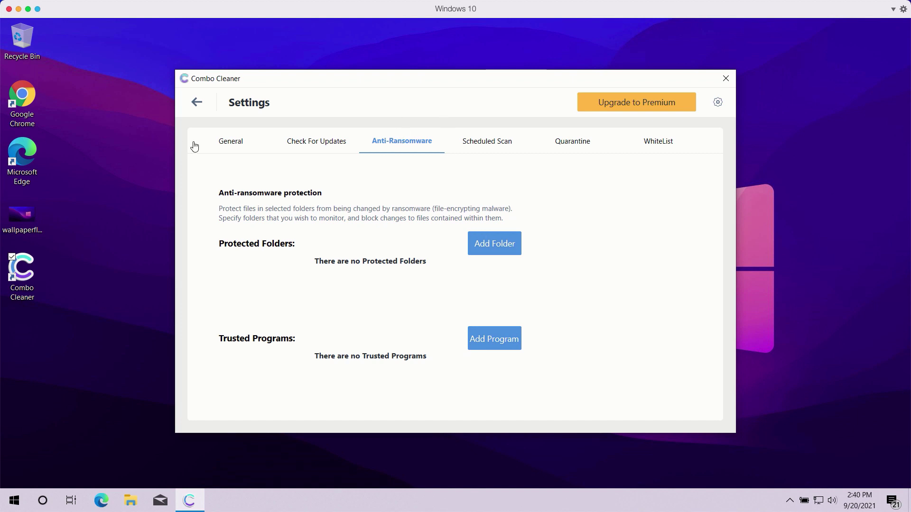
left_click(231, 151)
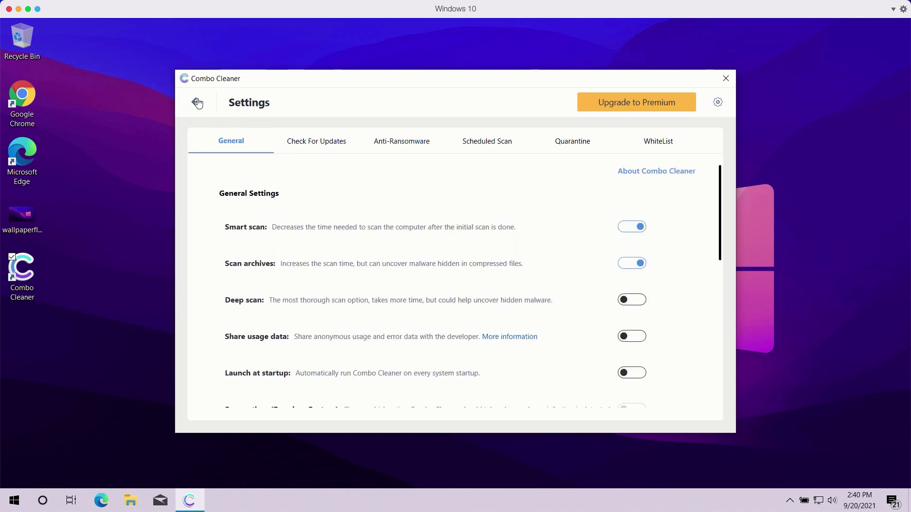
Return to the Quick Scan in progress, declining the cancel prompt so it keeps running
left_click(197, 102)
left_click(312, 322)
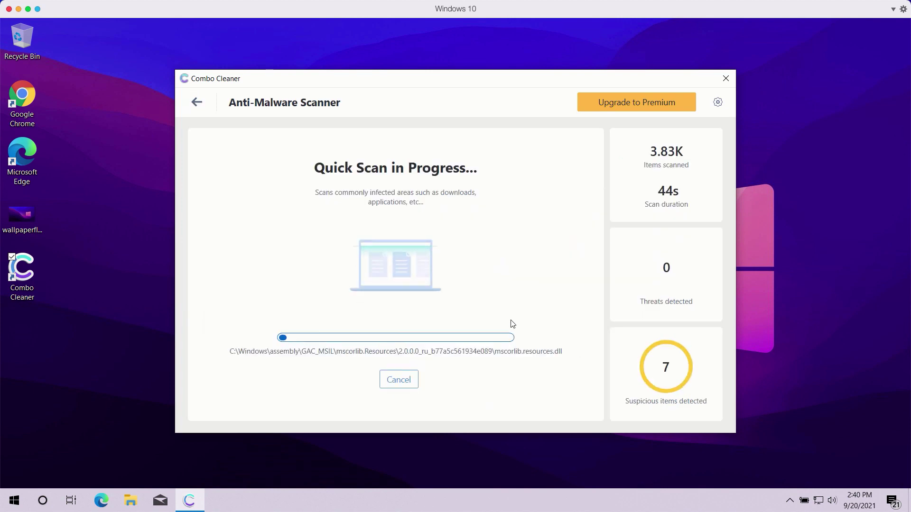
left_click(394, 380)
left_click(484, 317)
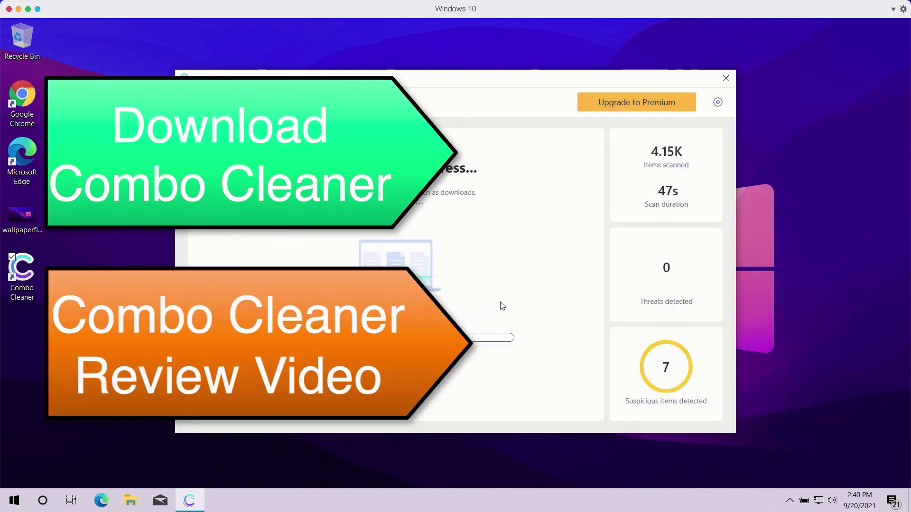